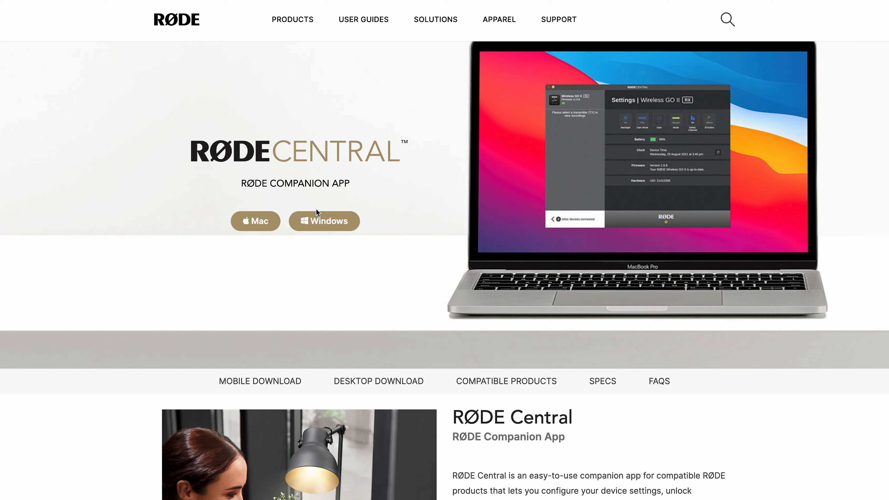
- Download the Mac version of RØDE Central and open the downloaded RØDE Central Installer (2.0.28).pkg
click(250, 226)
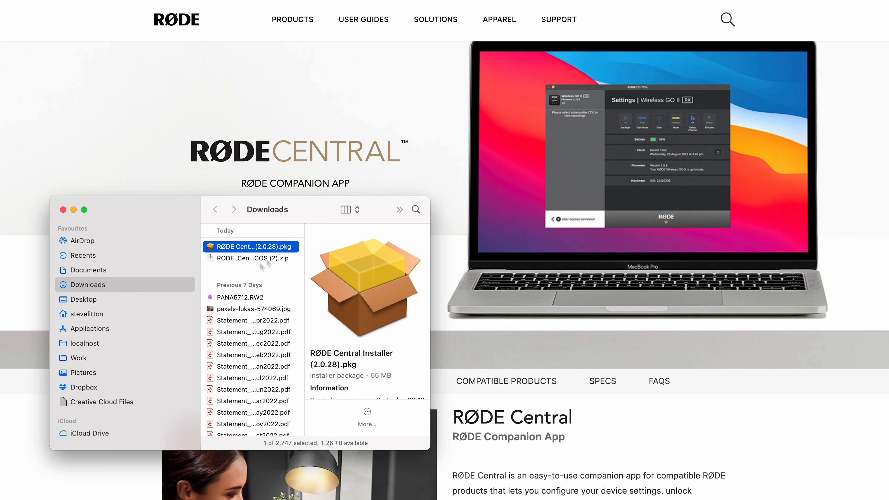
double_click(251, 247)
scroll(247, 259, down, 1)
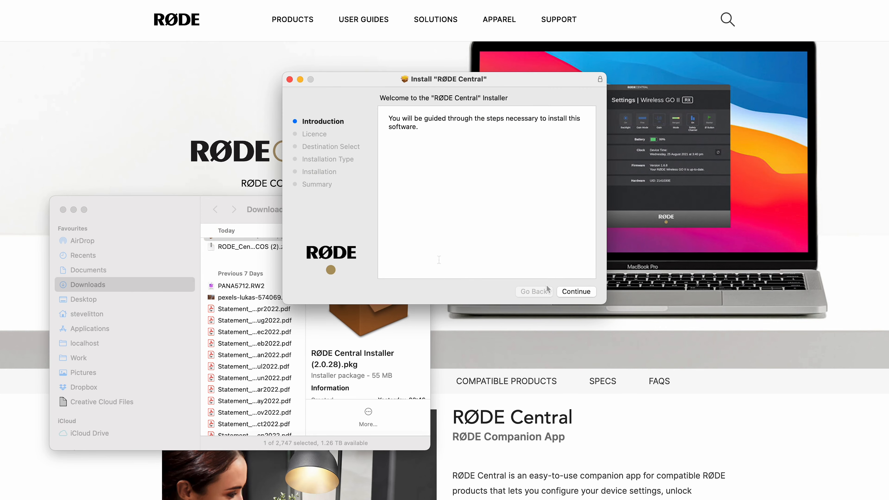
- Run the standard installation, agreeing to the licence and entering the account password, and move the installer to the Bin
click(574, 294)
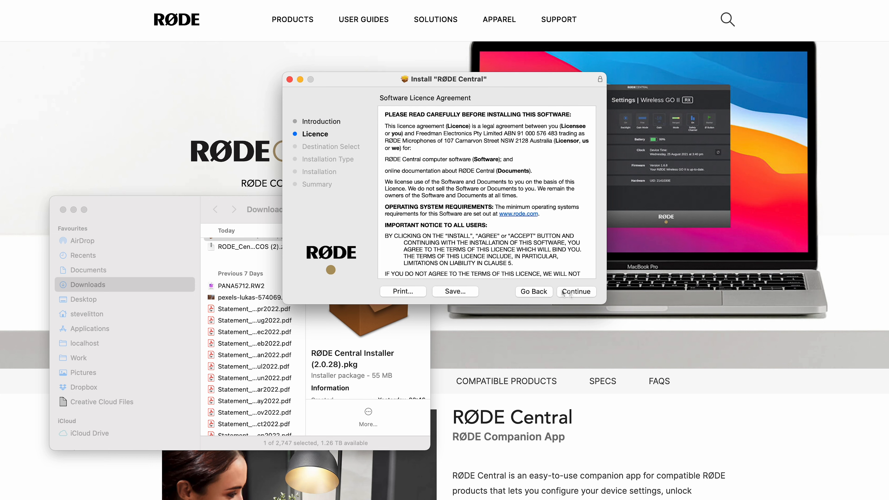
click(563, 292)
click(544, 219)
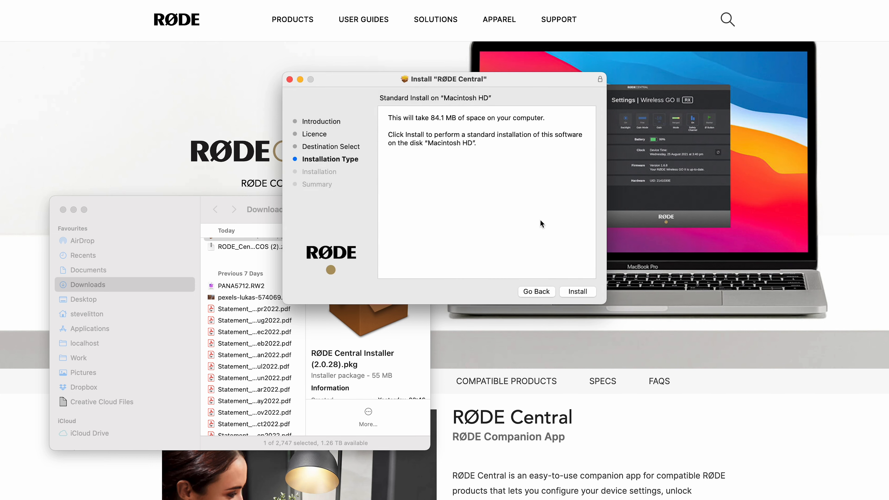
click(576, 293)
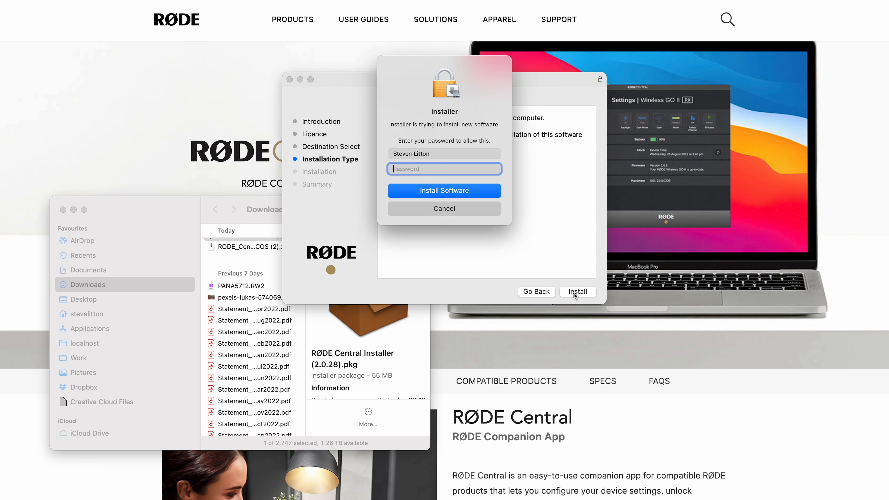
text(*************)
click(421, 186)
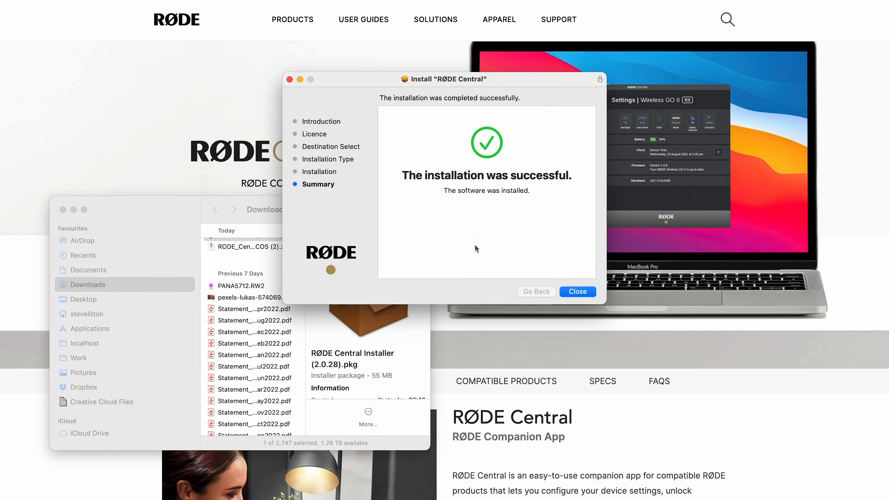
click(578, 292)
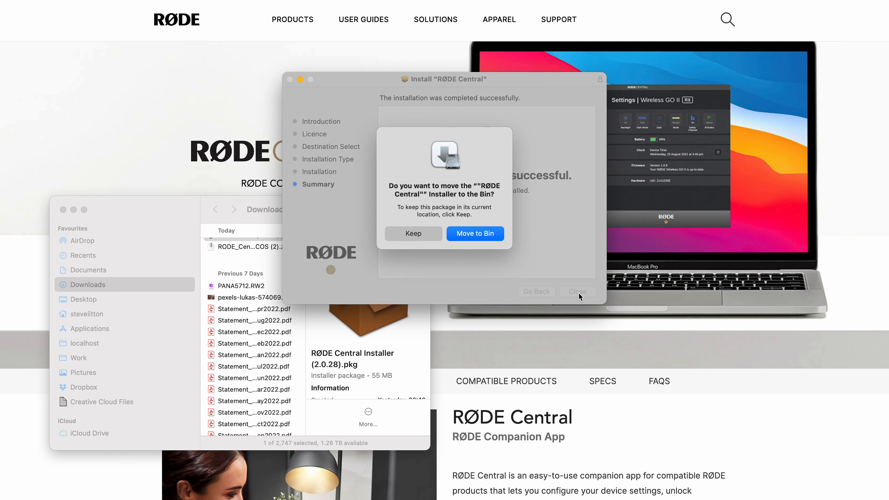
click(475, 240)
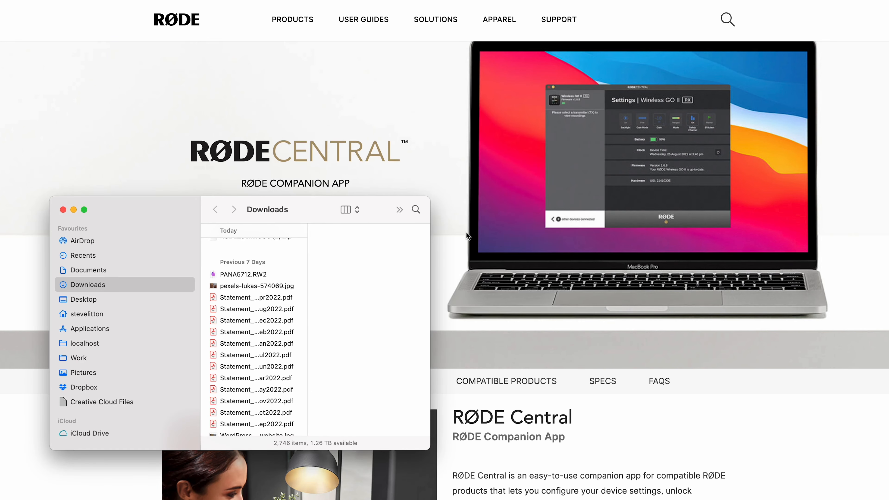
- Launch RODE Central from the Applications folder
click(109, 327)
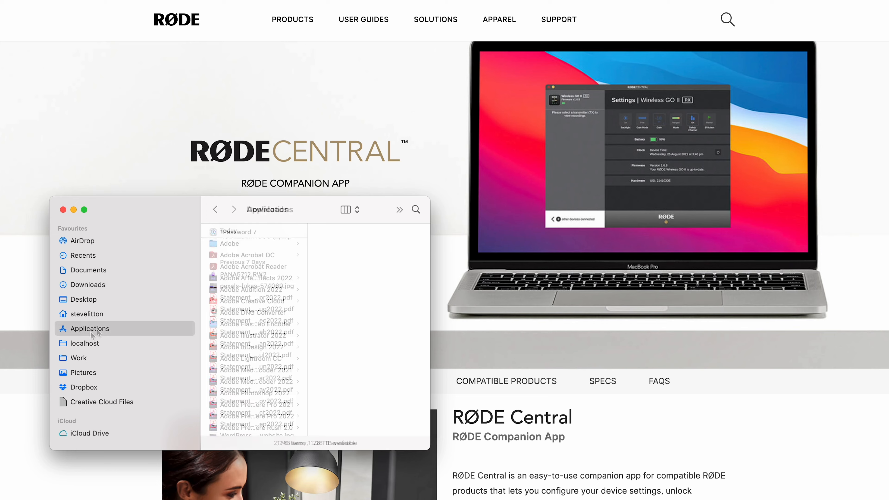
scroll(256, 337, down, 10)
scroll(256, 337, down, 15)
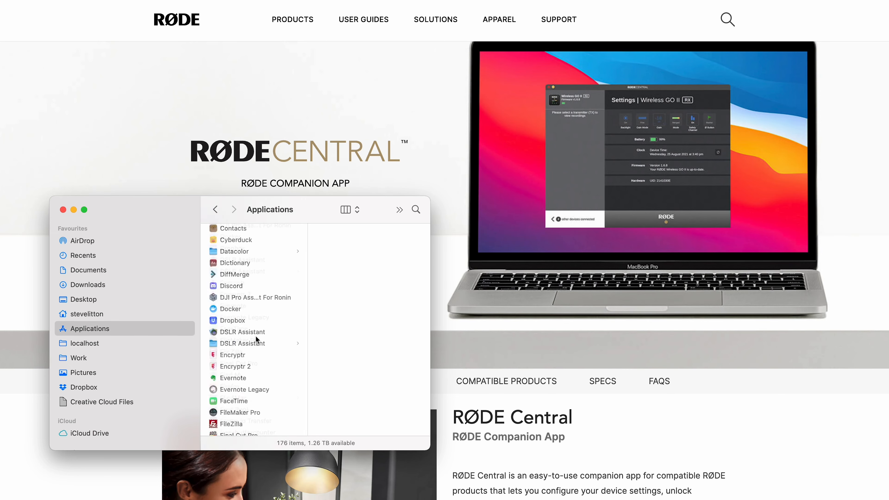
scroll(256, 337, down, 15)
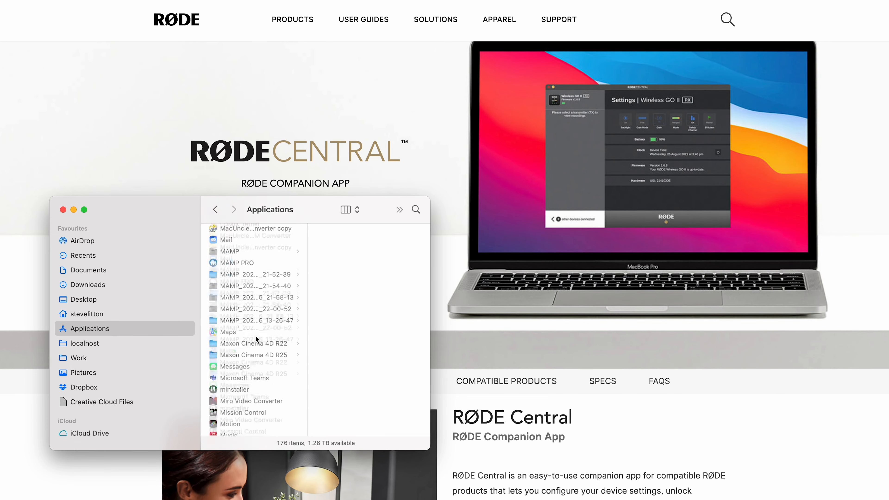
scroll(255, 337, down, 8)
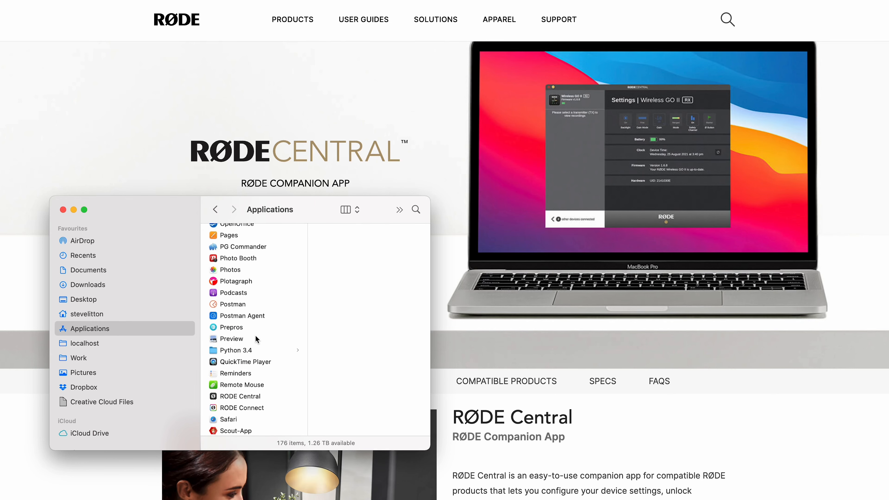
click(230, 284)
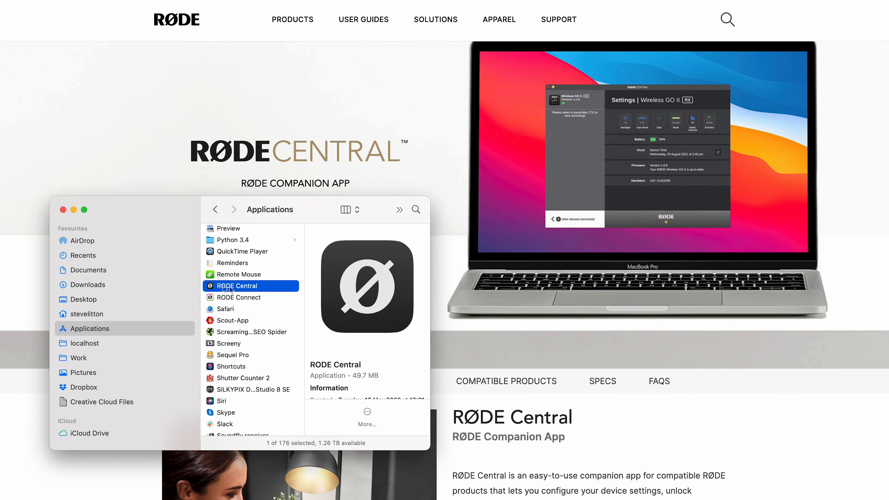
double_click(264, 287)
scroll(263, 289, down, 1)
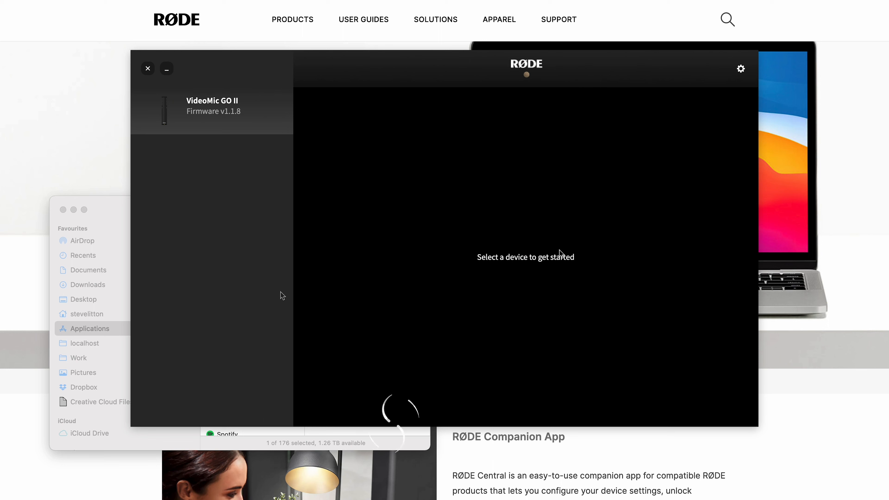
- Review the general app settings and the VideoMic GO II settings, and return to the list of connected devices
click(741, 68)
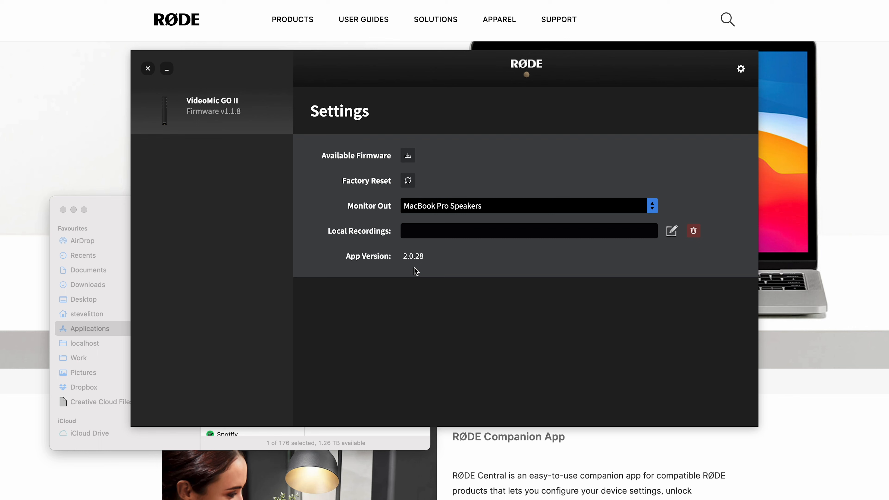
click(222, 241)
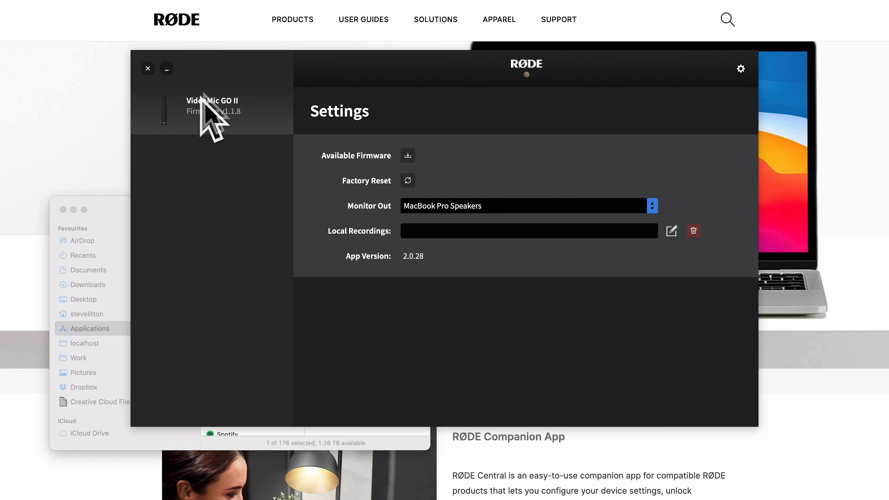
click(196, 112)
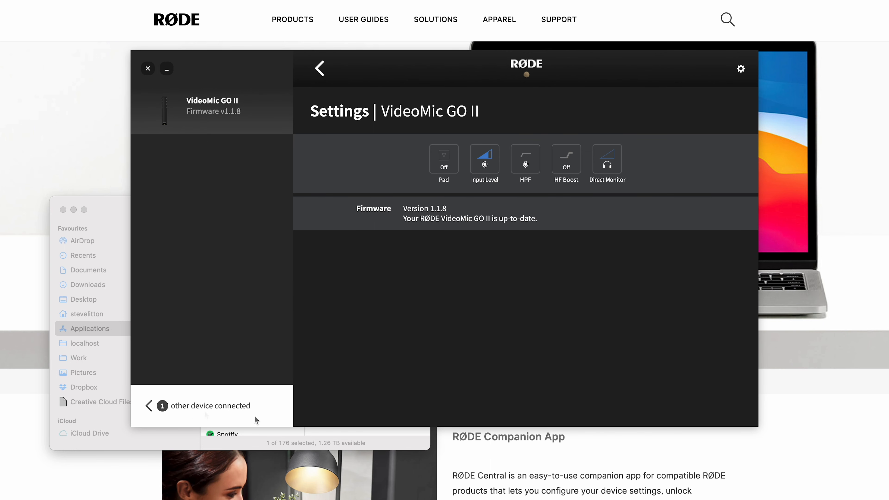
click(220, 409)
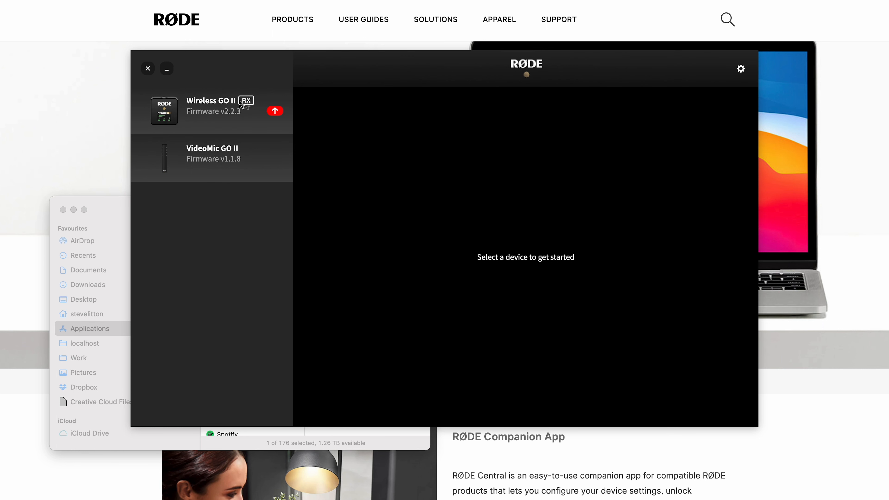
- Start the Wireless GO II receiver's firmware update to 2.4.6, stating that all wireless devices are ready
click(280, 114)
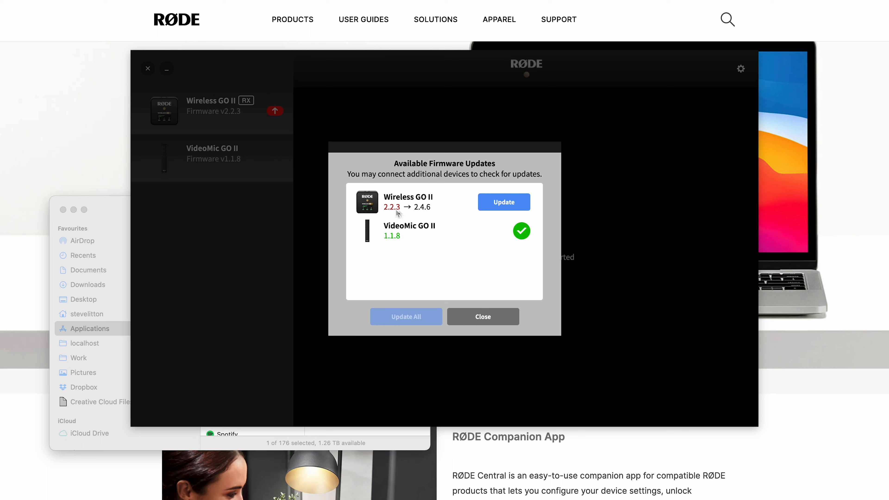
click(503, 206)
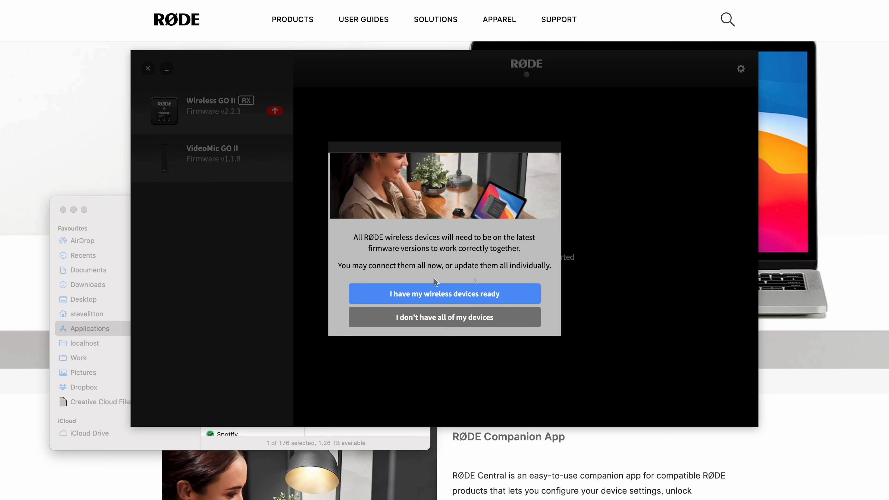
click(443, 297)
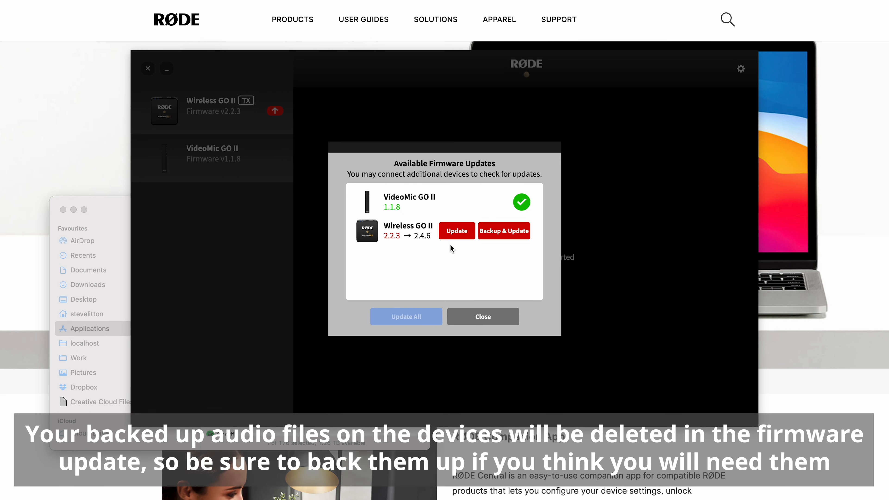
- Back up the recordings and update the firmware to 2.4.6 on both Wireless GO II transmitters, and close the firmware updates dialog
click(495, 236)
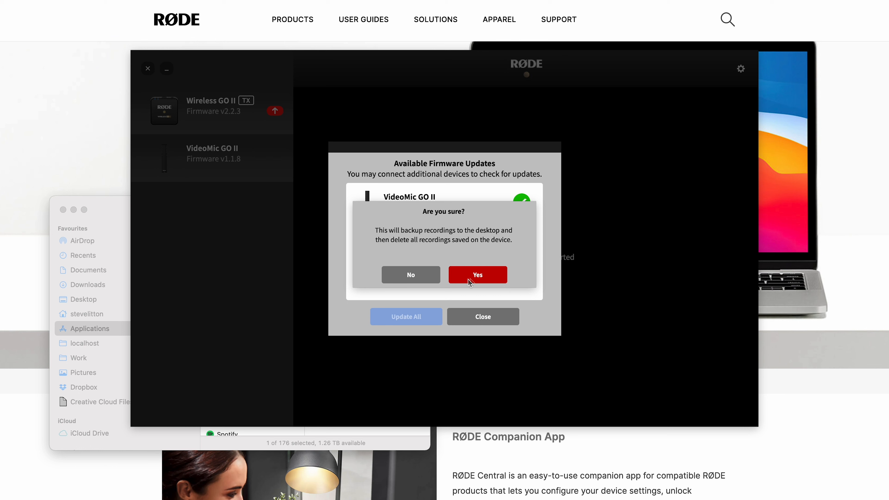
click(487, 277)
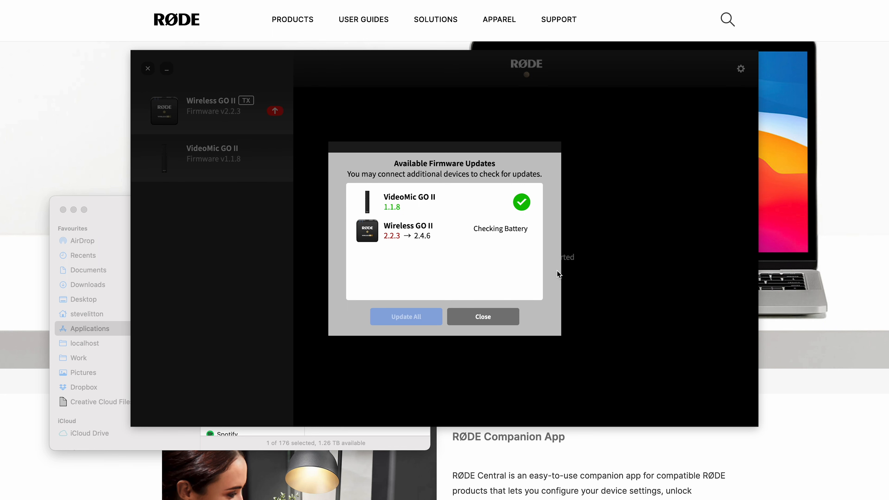
click(506, 232)
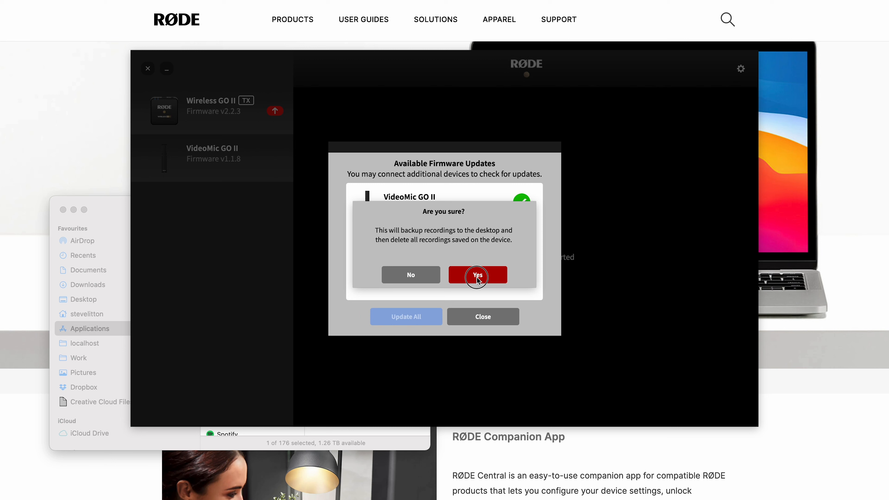
click(477, 276)
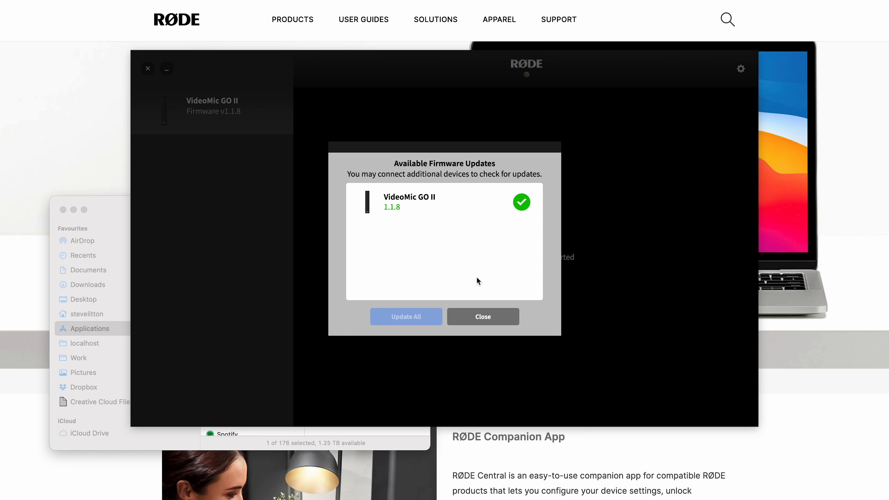
click(486, 322)
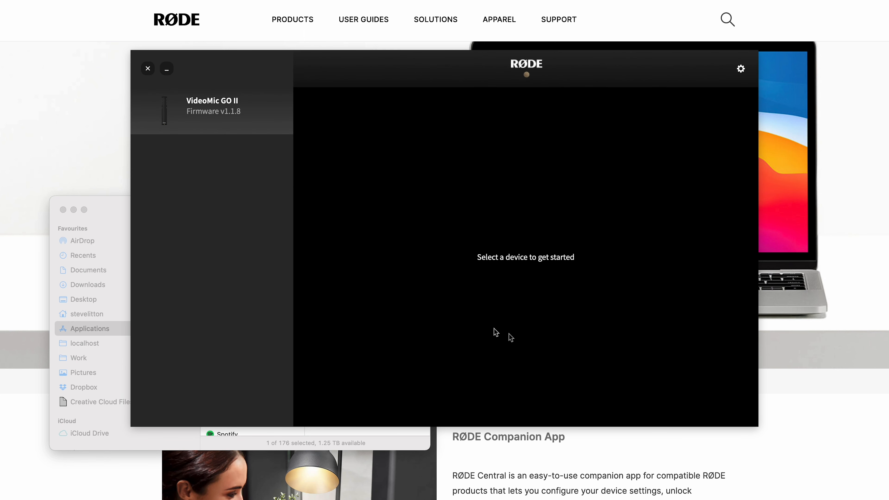
- Check the firmware version in the Wireless GO II receiver's settings
click(303, 172)
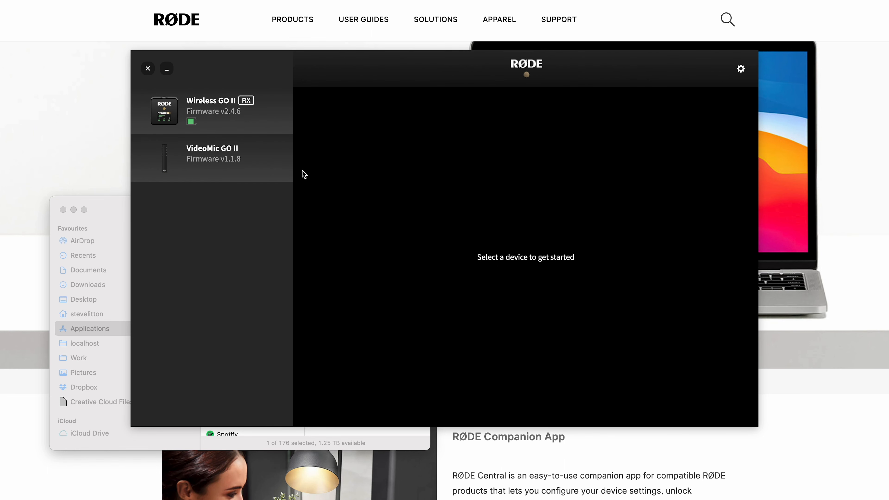
click(239, 126)
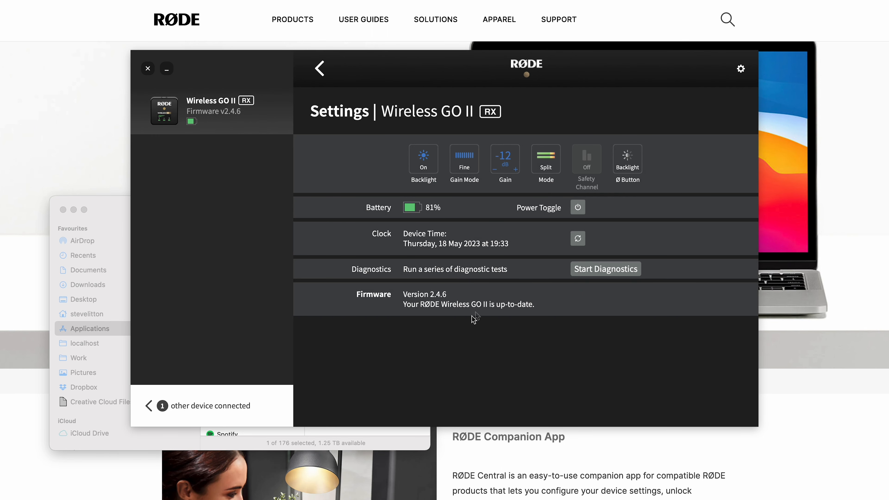
click(586, 310)
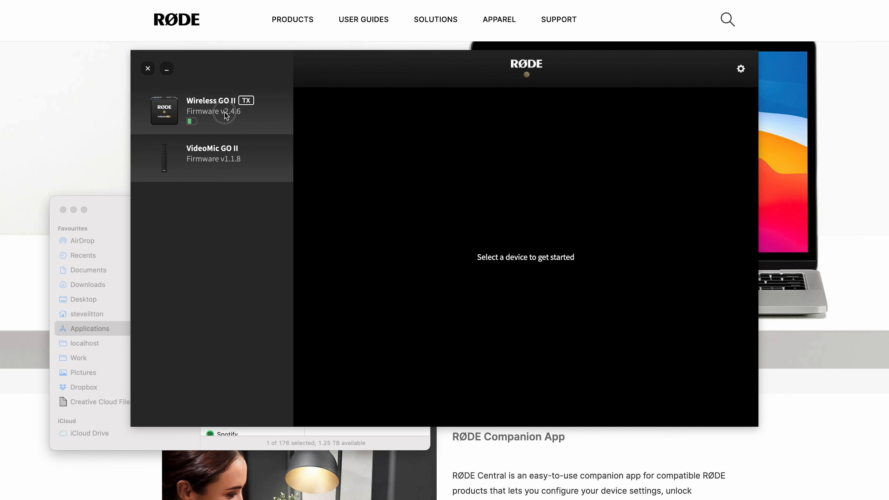
- Look through the Wireless GO II transmitter's recordings view and its device settings
click(228, 121)
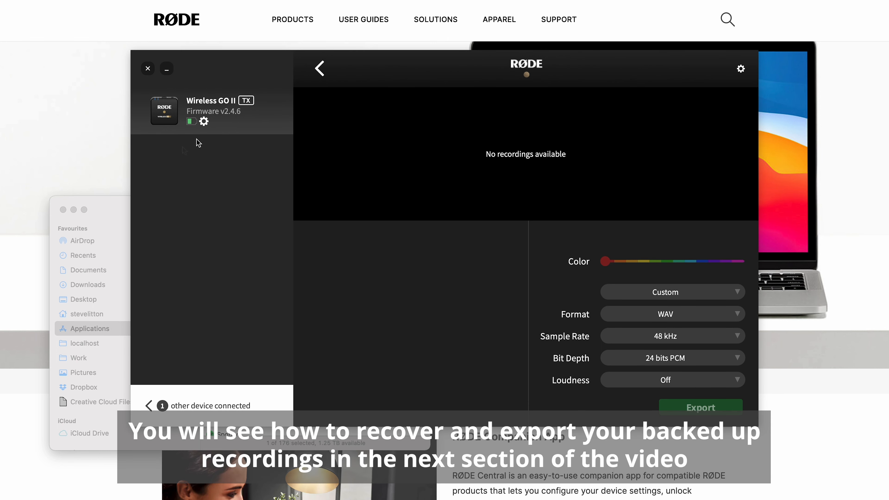
click(204, 122)
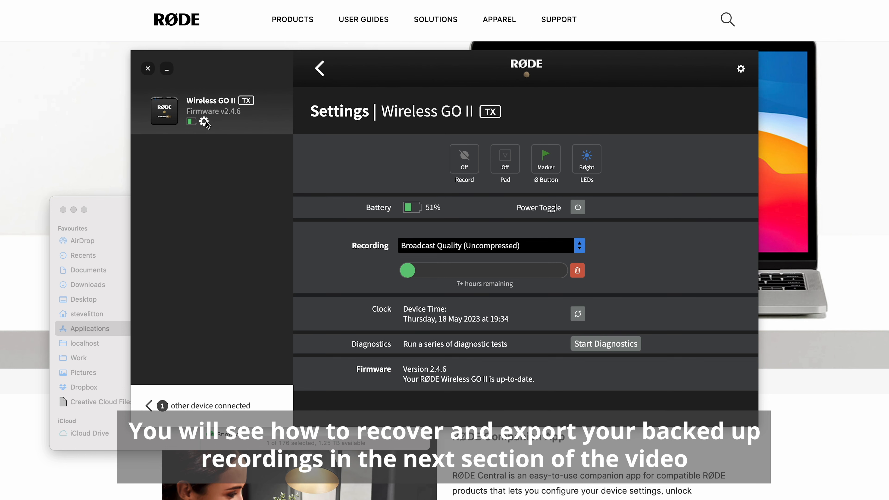
click(205, 121)
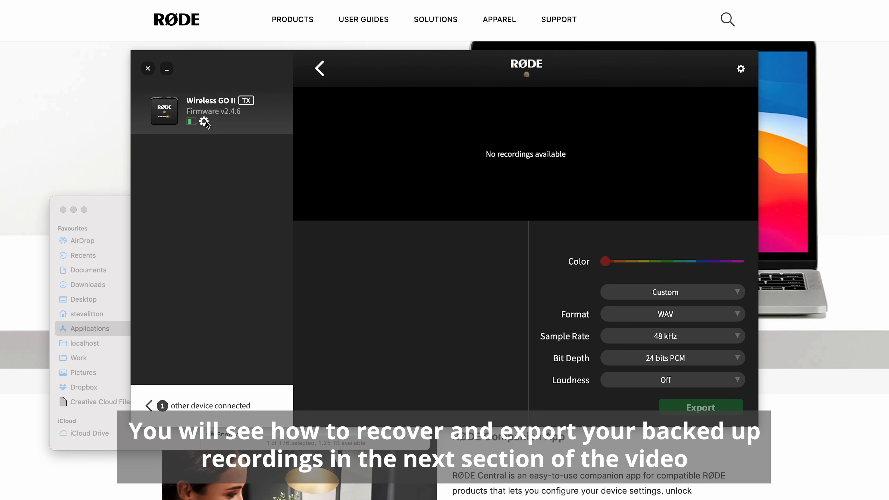
- Open the transmitter's settings and set its Record mode to Backup
click(205, 122)
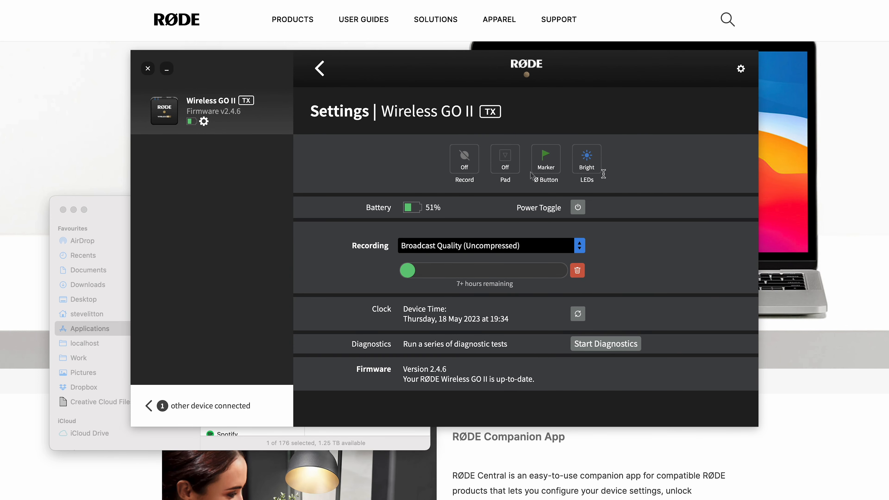
click(462, 157)
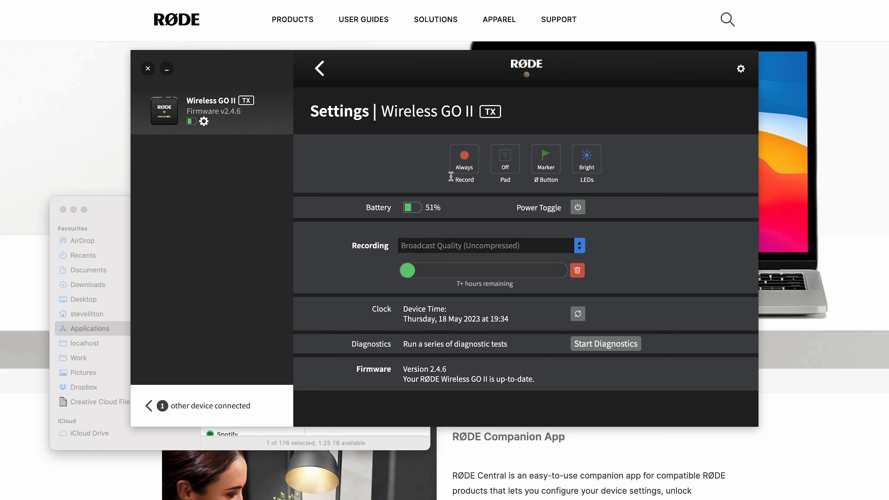
click(461, 166)
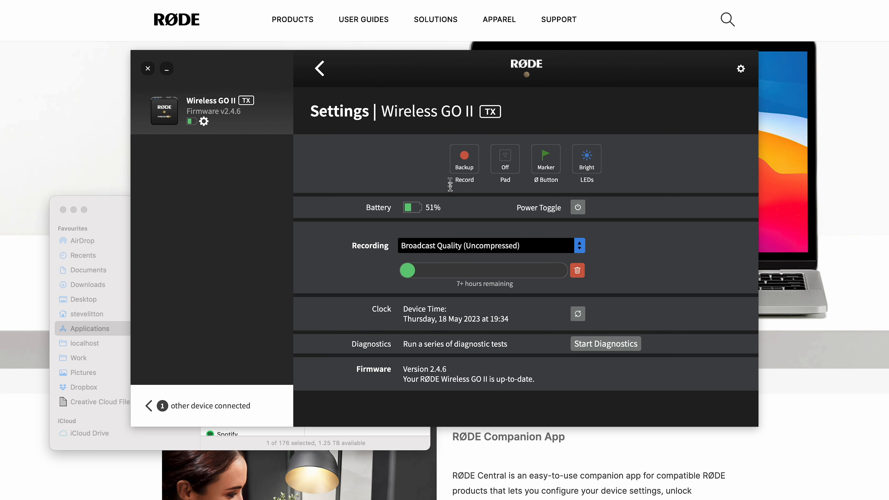
- Cycle the transmitter's Record mode through Button, Off and Always, and finish with it set to Off
click(464, 157)
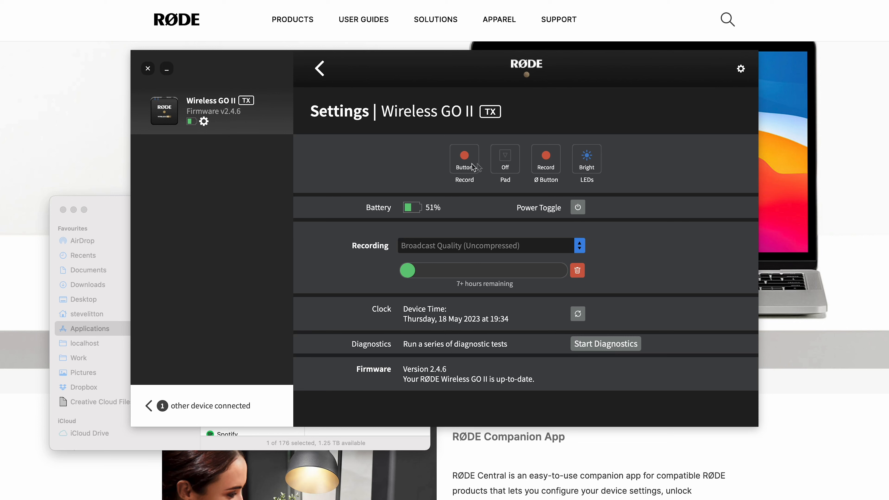
click(455, 163)
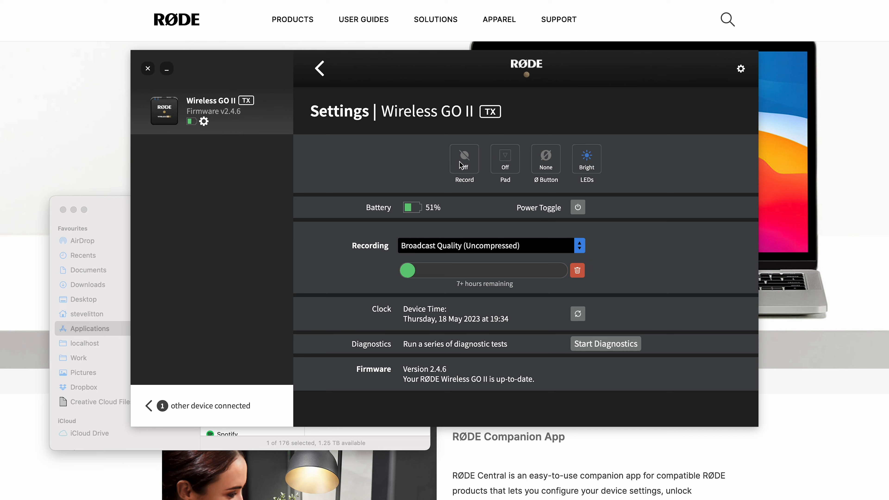
click(464, 171)
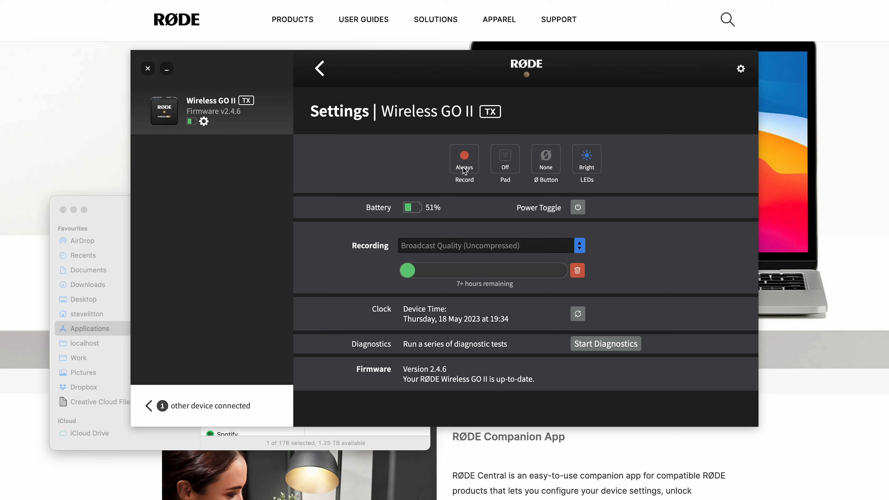
click(462, 164)
click(460, 164)
click(463, 168)
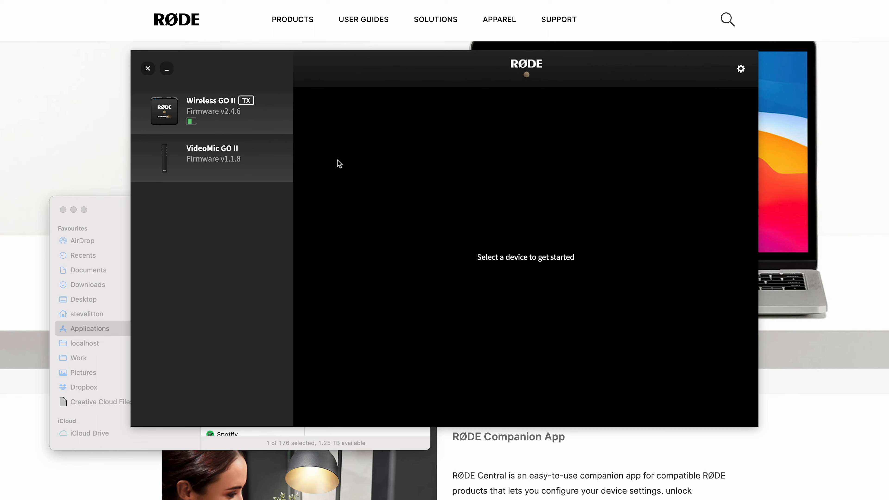
- Reopen the Wireless GO II transmitter's settings, try the Button record mode, and set Ø Button to Marker with Record Off
click(225, 117)
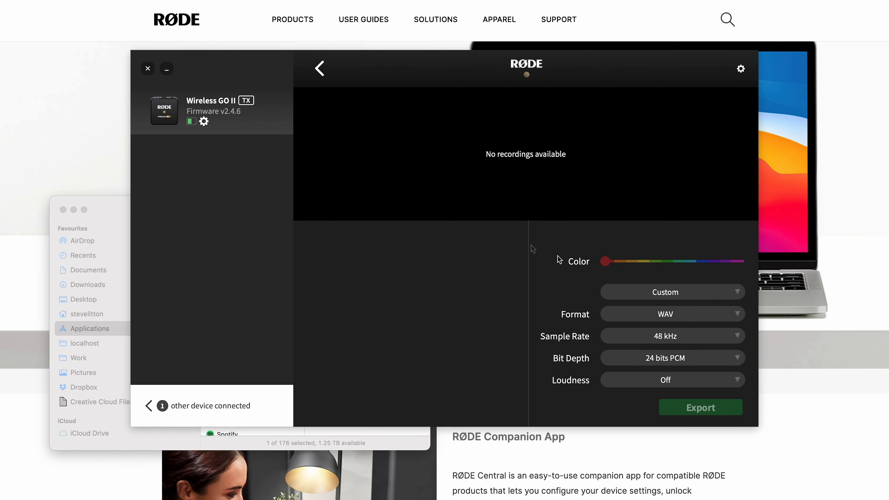
click(204, 121)
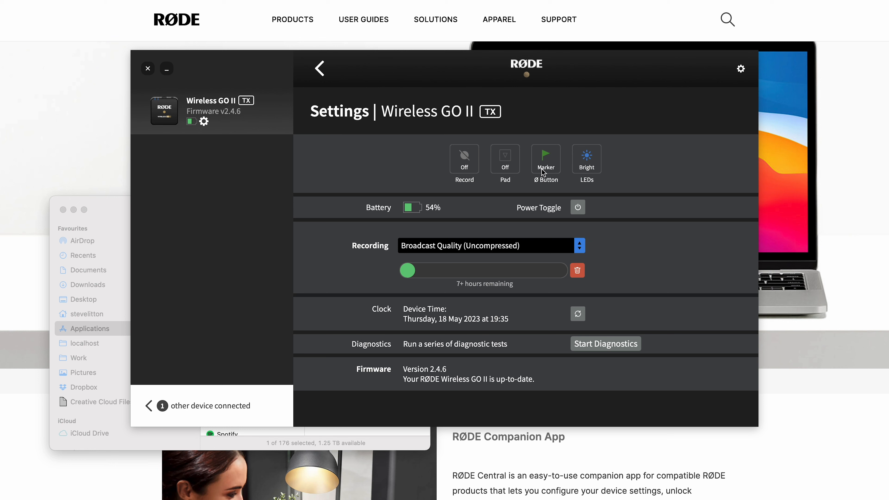
click(460, 169)
click(453, 173)
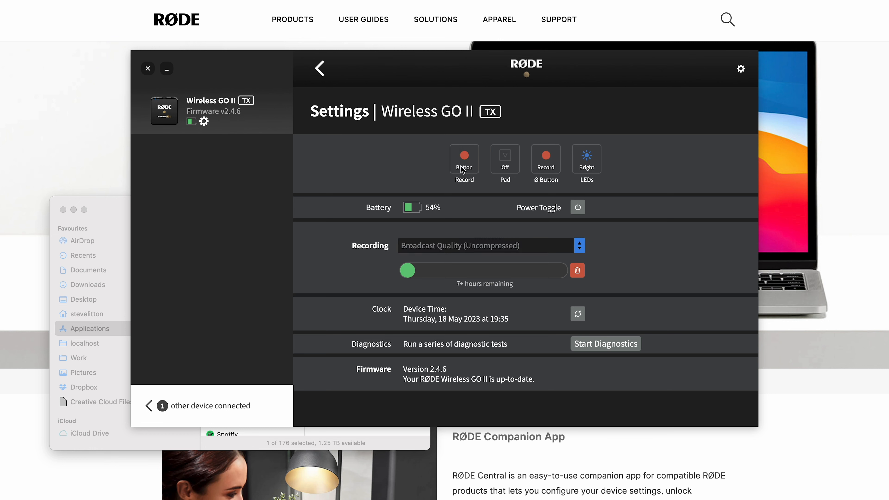
click(557, 160)
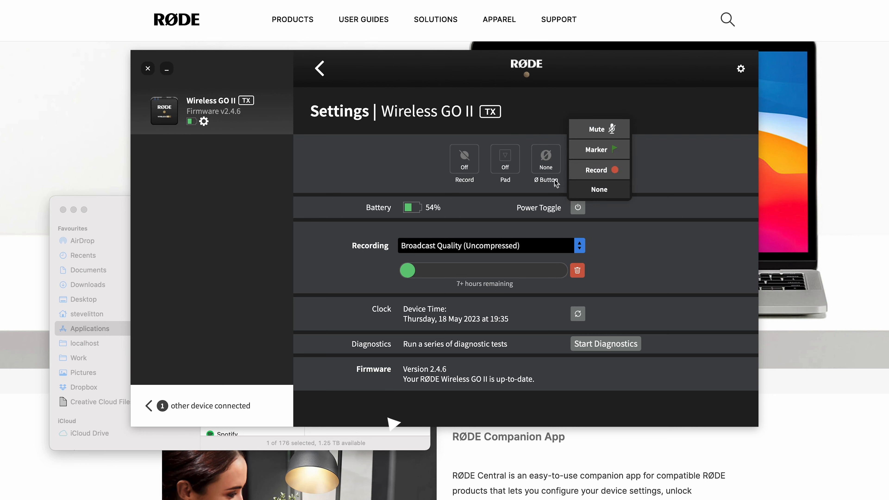
click(588, 148)
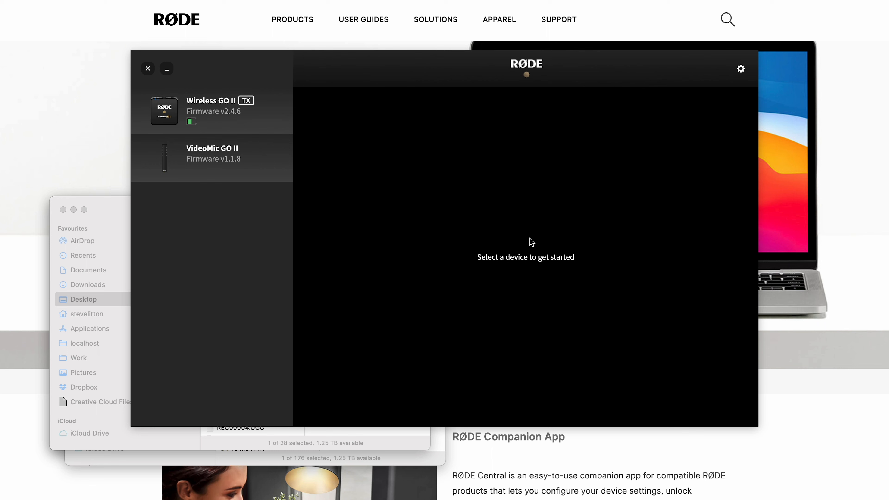
- Set the Local Recordings directory in the application settings to the Desktop folder BackUp 18-05-2023, 19-26
click(247, 119)
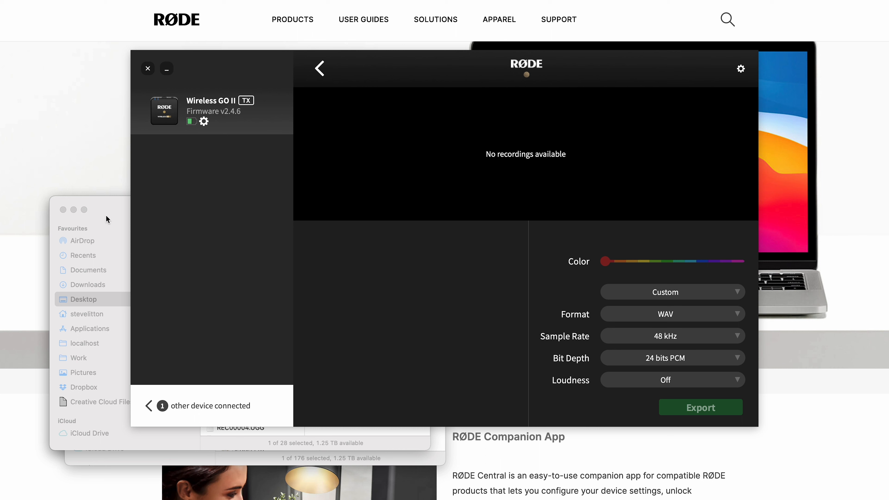
click(741, 69)
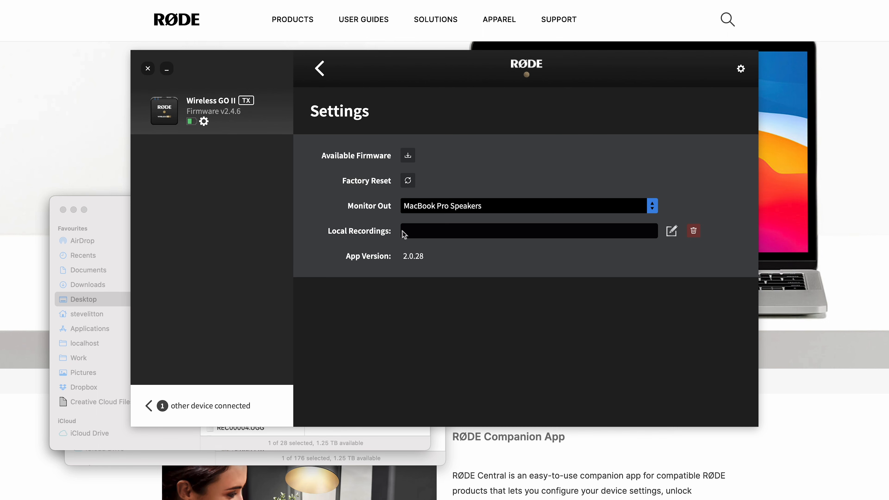
click(671, 233)
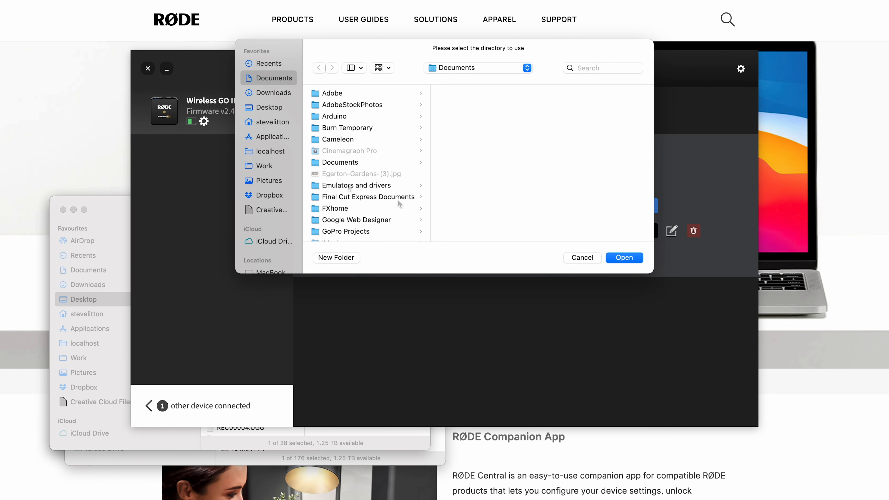
click(269, 108)
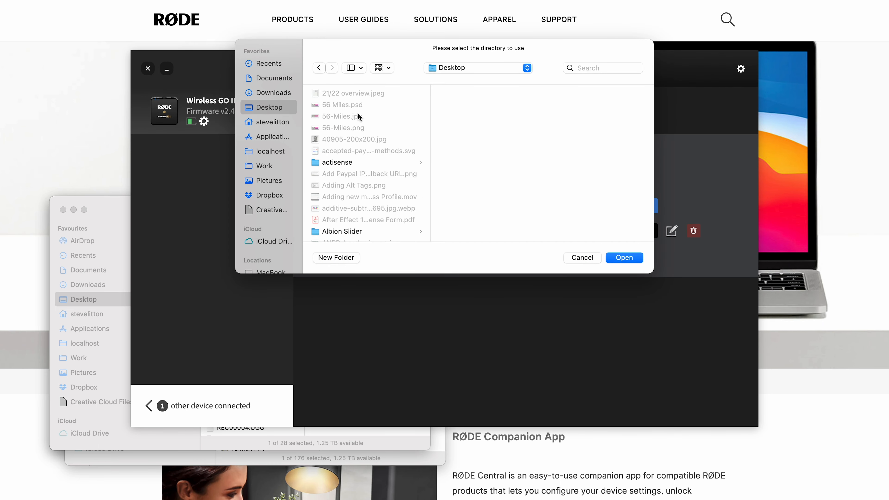
scroll(384, 154, down, 5)
scroll(384, 154, up, 2)
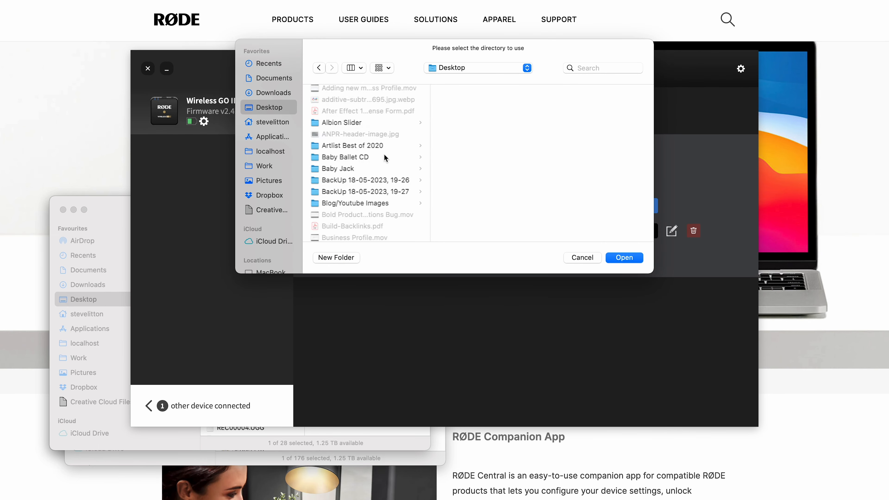
click(367, 171)
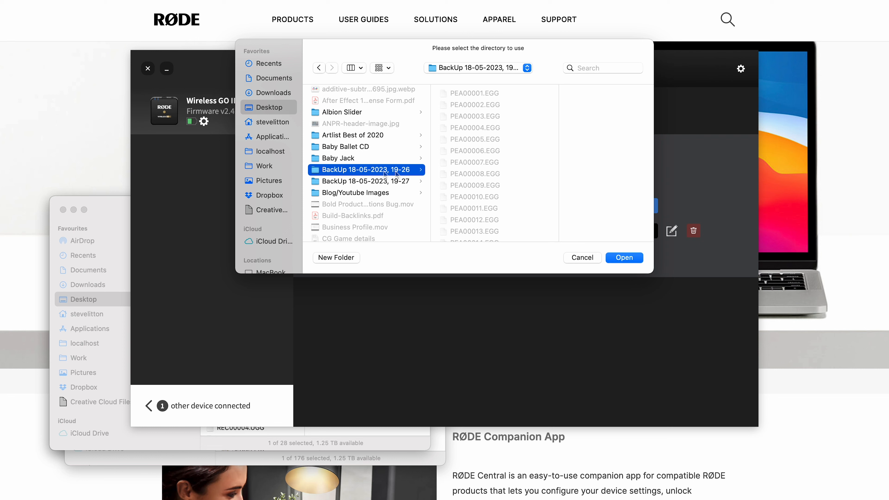
key(Down)
key(Up)
click(617, 257)
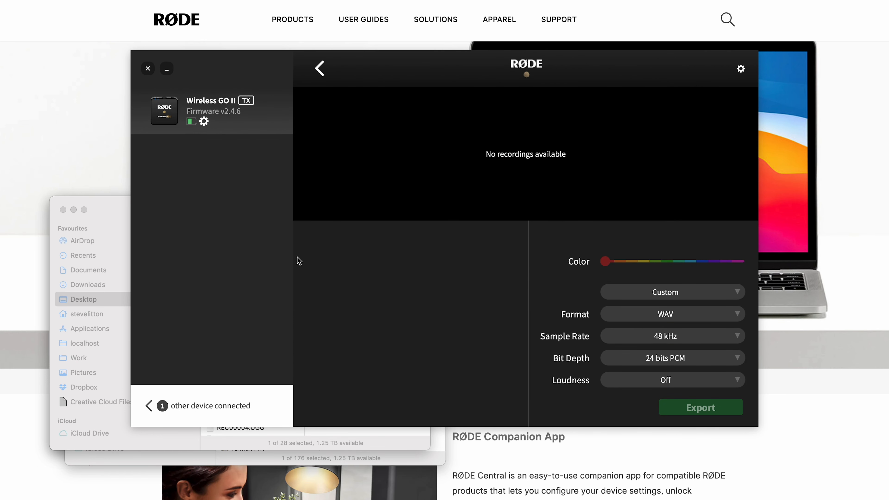
- Open Local Recordings and look through its compressed recordings, including the waveforms of REC00014, REC00013 and REC00012
click(320, 72)
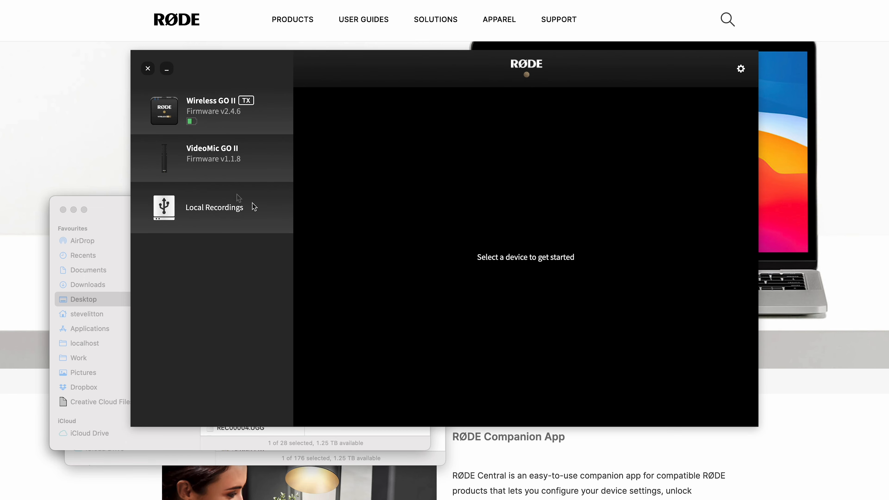
click(221, 202)
scroll(370, 336, down, 5)
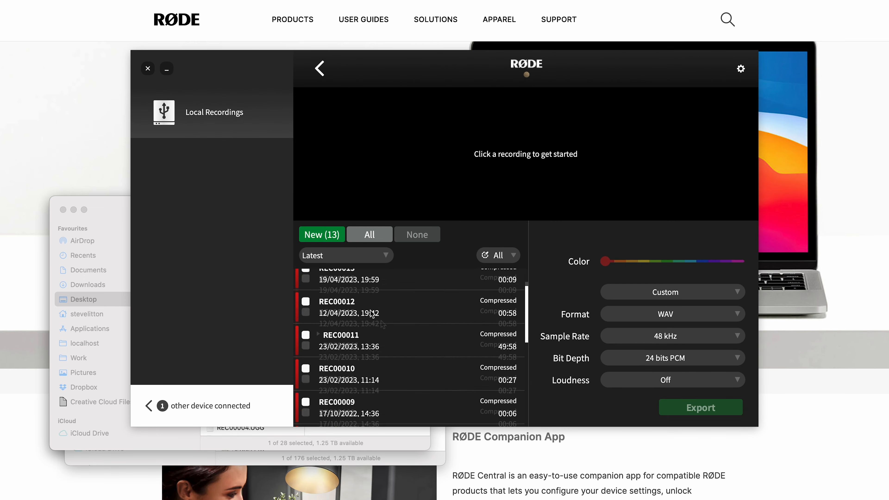
scroll(371, 305, up, 5)
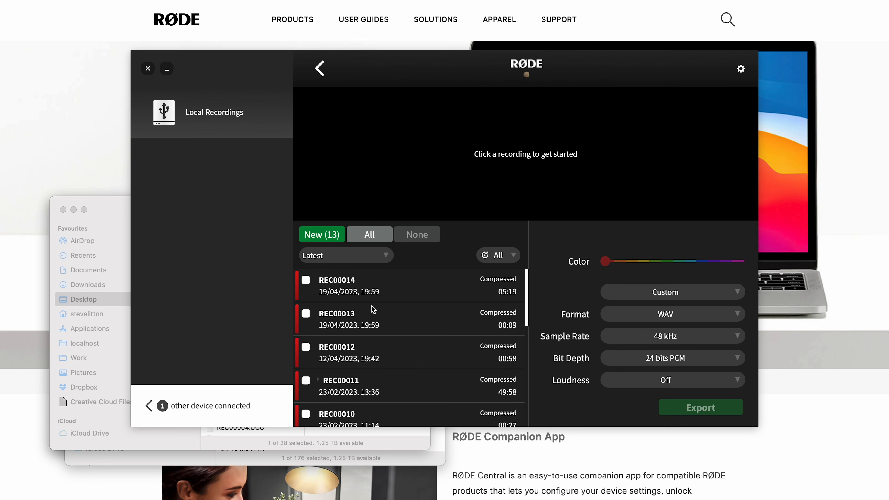
scroll(371, 305, down, 5)
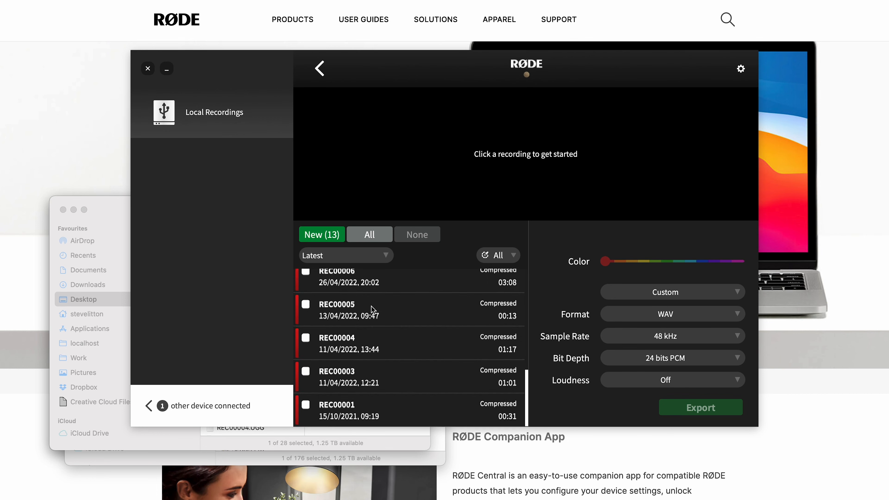
scroll(373, 310, up, 5)
click(407, 297)
click(398, 318)
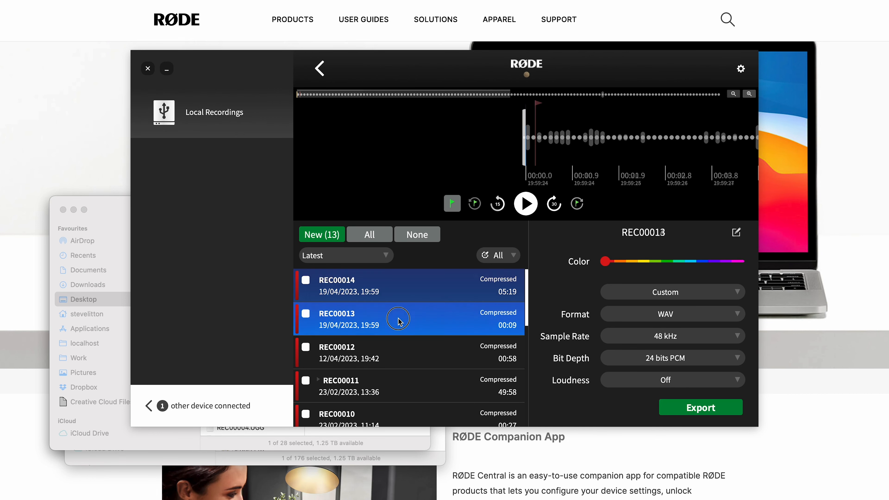
click(400, 363)
scroll(401, 350, down, 3)
- Change the Local Recordings directory to the Desktop folder BackUp 18-05-2023, 19-27
click(742, 69)
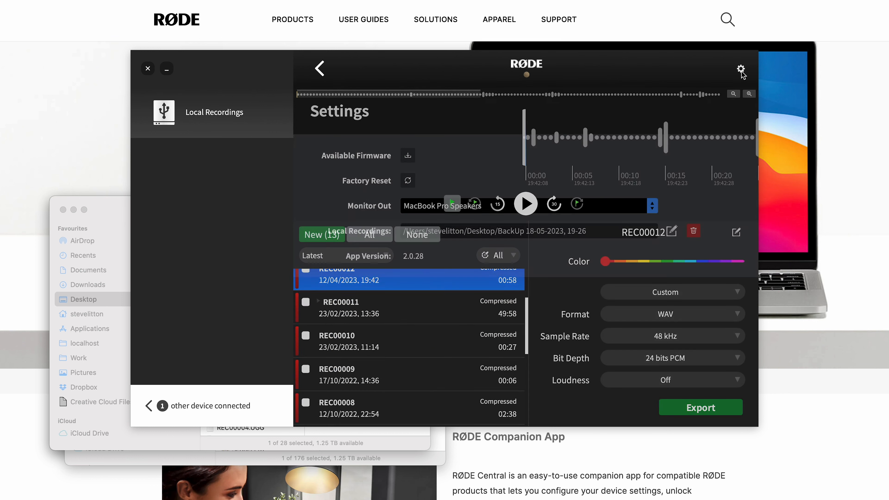
click(672, 230)
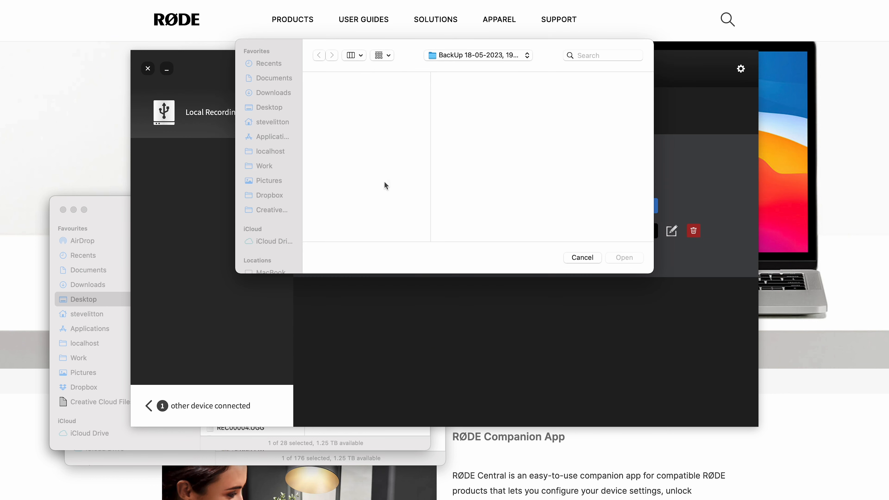
click(264, 110)
scroll(371, 218, up, 10)
click(384, 103)
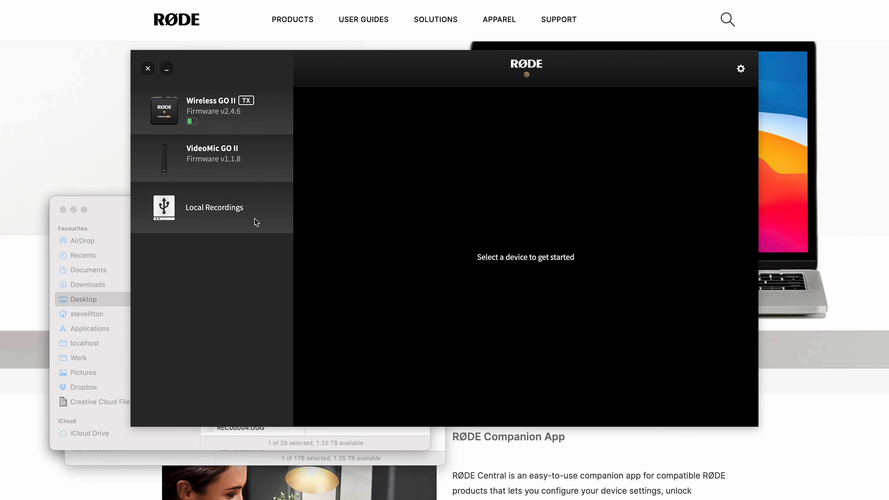
- Reopen Local Recordings and look through the second backup's uncompressed recordings, including the waveforms of REC00024 and REC00026
click(257, 223)
scroll(416, 300, down, 2)
scroll(416, 300, down, 10)
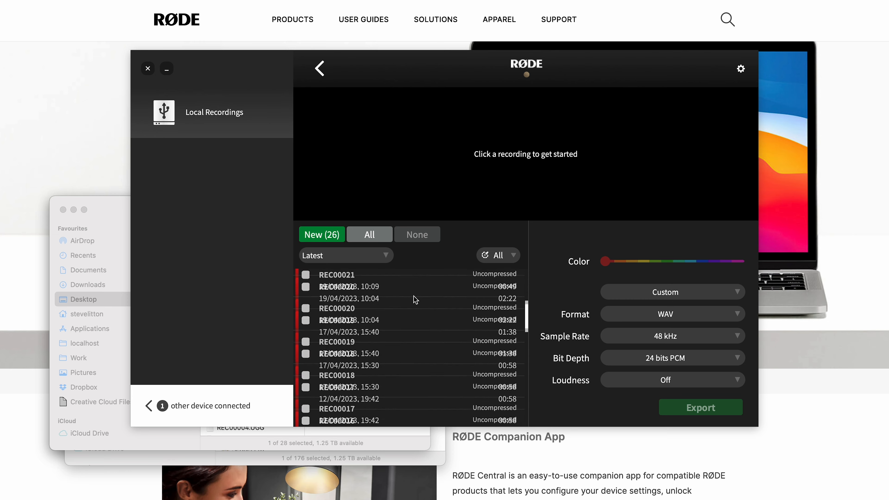
scroll(415, 300, up, 10)
click(385, 312)
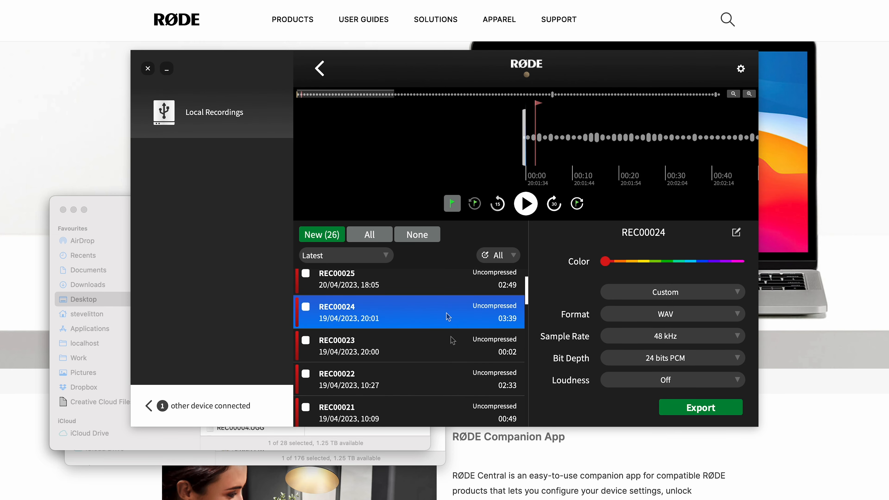
scroll(450, 335, up, 2)
click(376, 309)
click(372, 296)
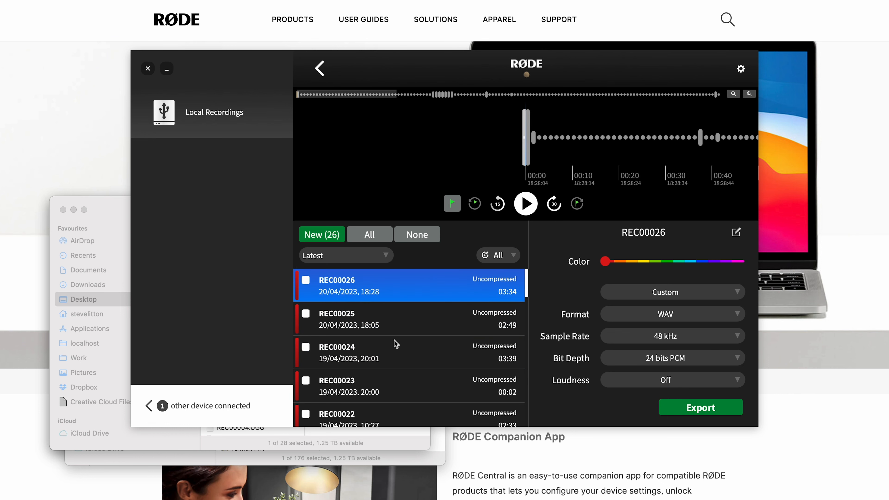